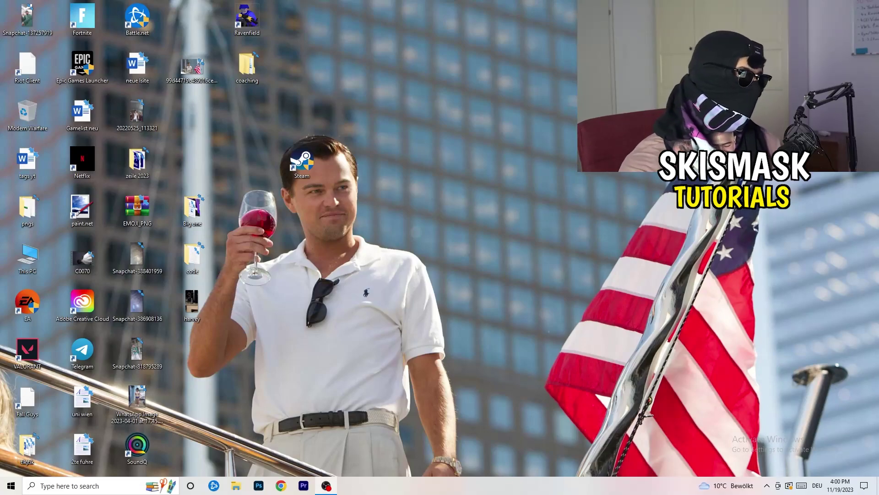
- Open Windows Settings from Start and go to Gaming, where Xbox Game Bar is Off
left_click(11, 486)
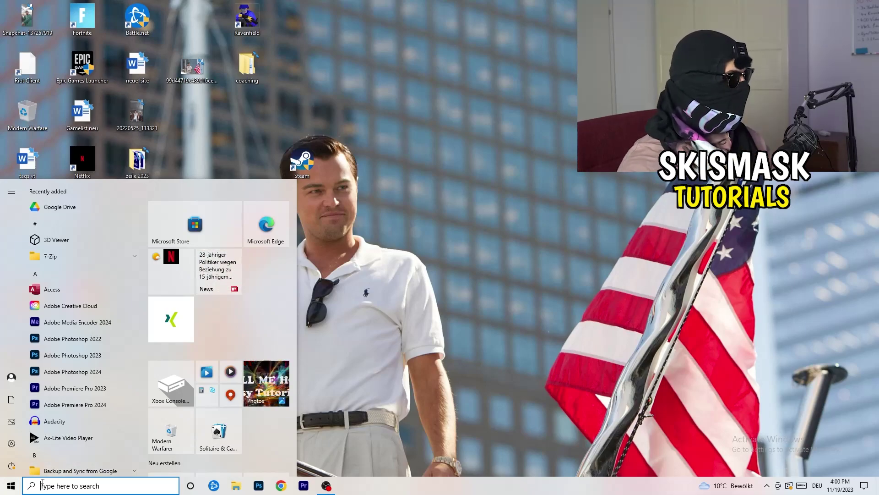
left_click(11, 442)
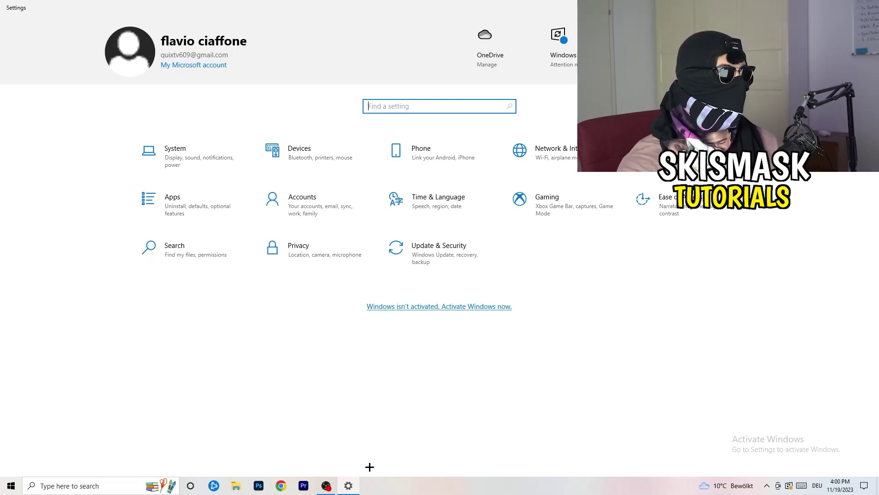
left_click(570, 223)
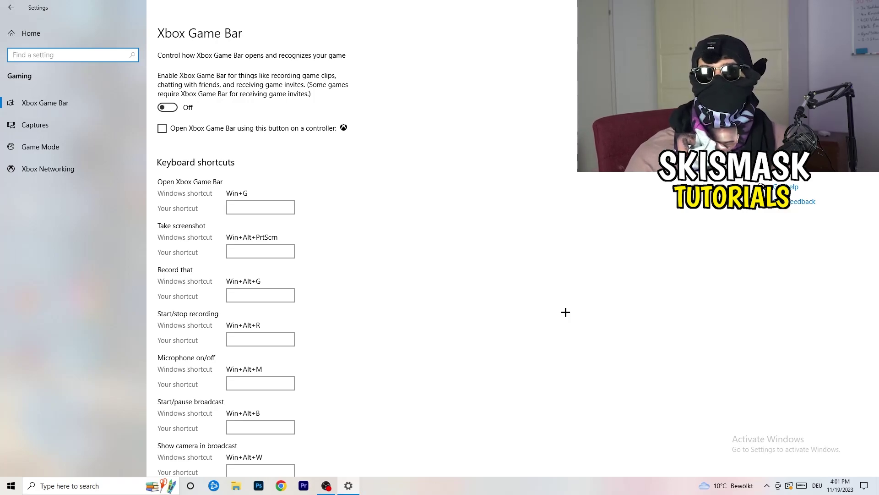
- Open the Gaming Captures page and check the maximum recording length choices
left_click(72, 126)
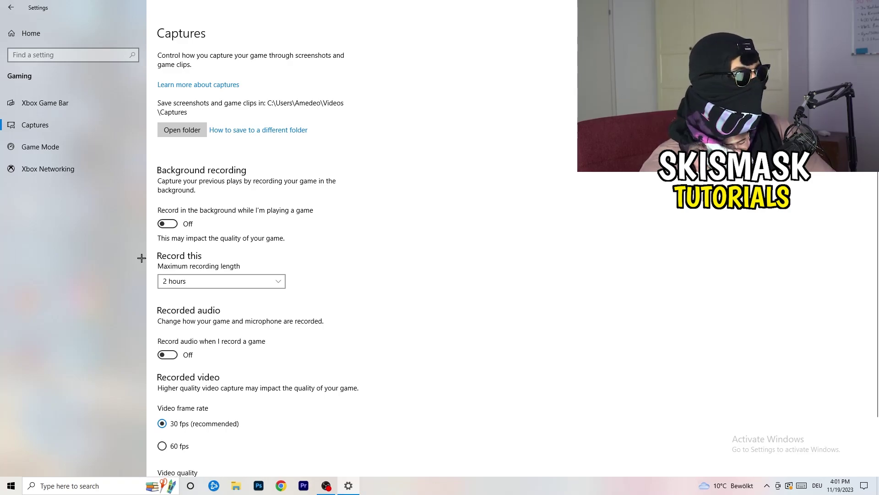
left_click(213, 281)
- Leave the maximum recording length at 2 hours
left_click(359, 253)
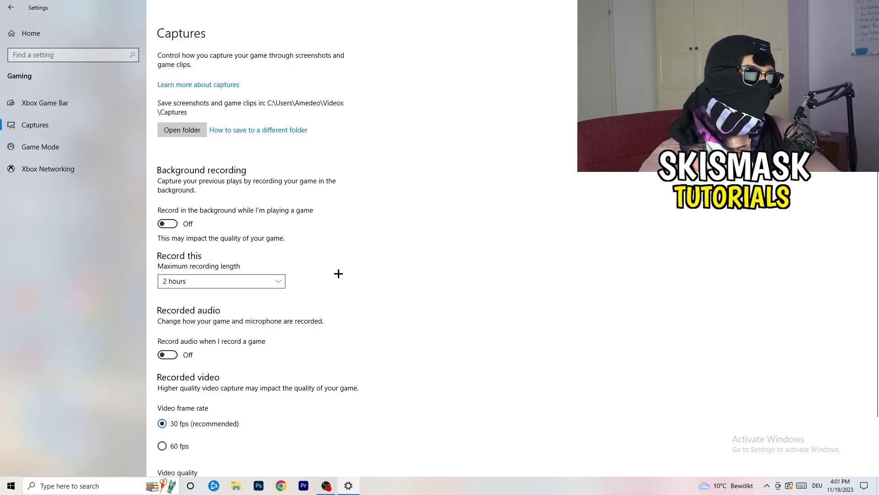
left_click(262, 280)
left_click(564, 229)
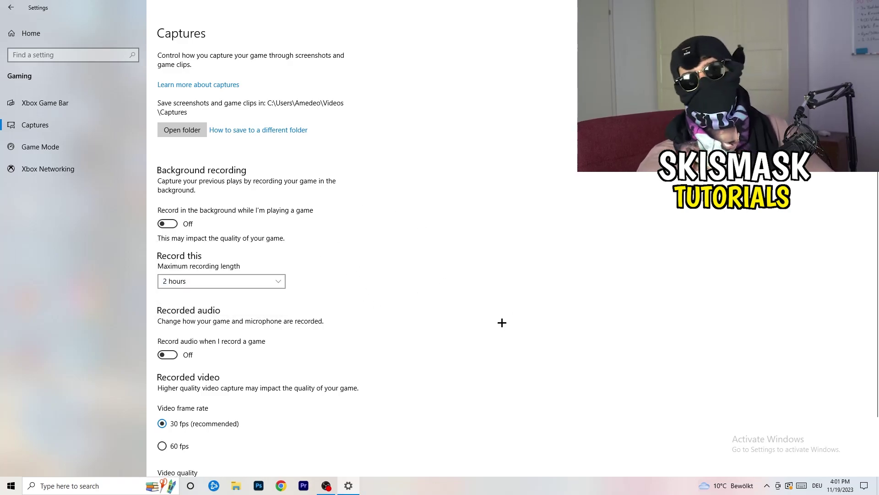
- Confirm Game Mode is On, then close Settings with Alt+F4
scroll(256, 336, "down", 3)
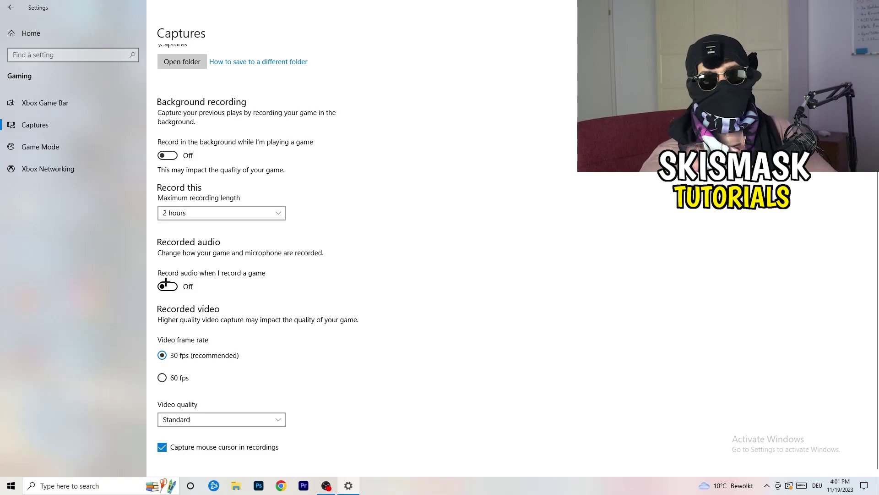
left_click(62, 144)
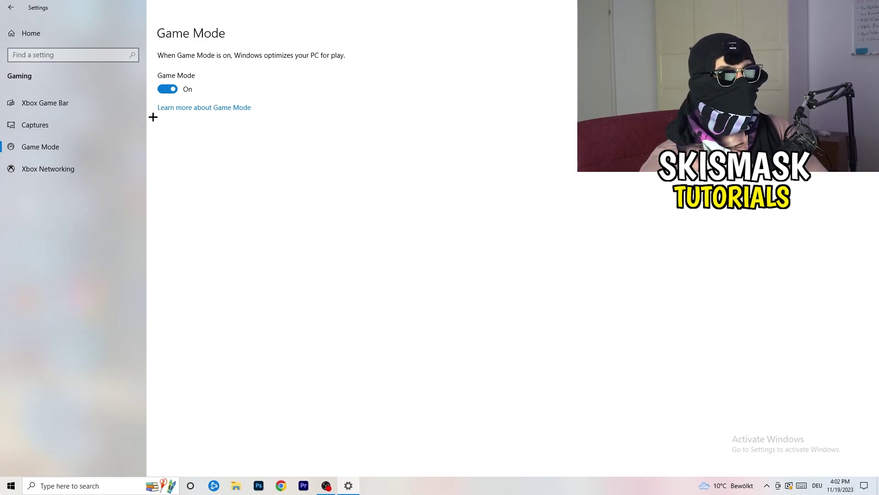
key("alt+F4")
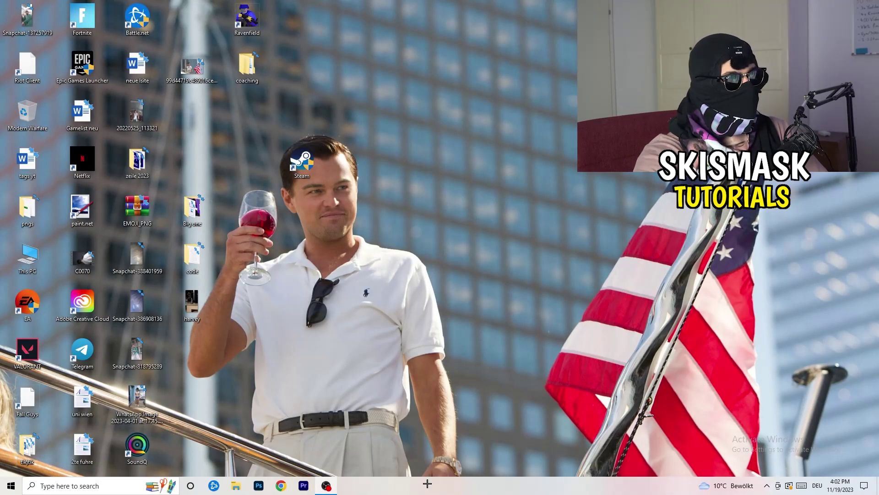
- Launch Task Manager from the taskbar and maximize it
left_click_drag(427, 483, 309, 430)
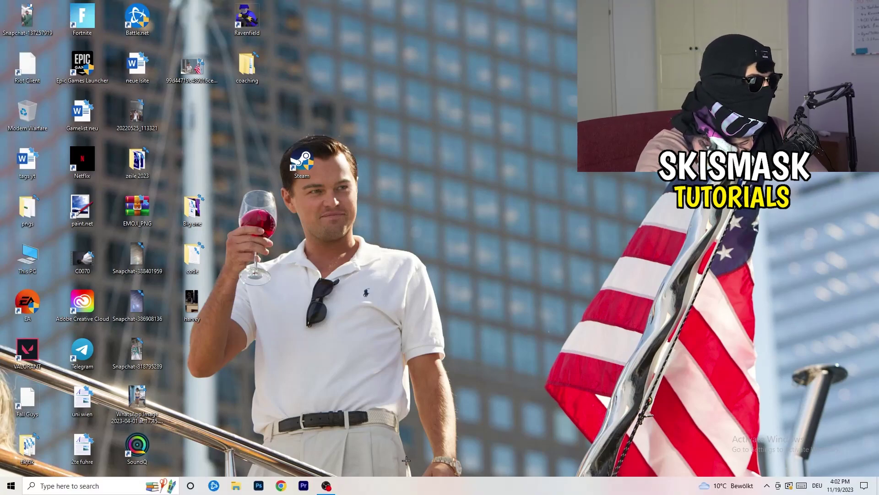
right_click(441, 491)
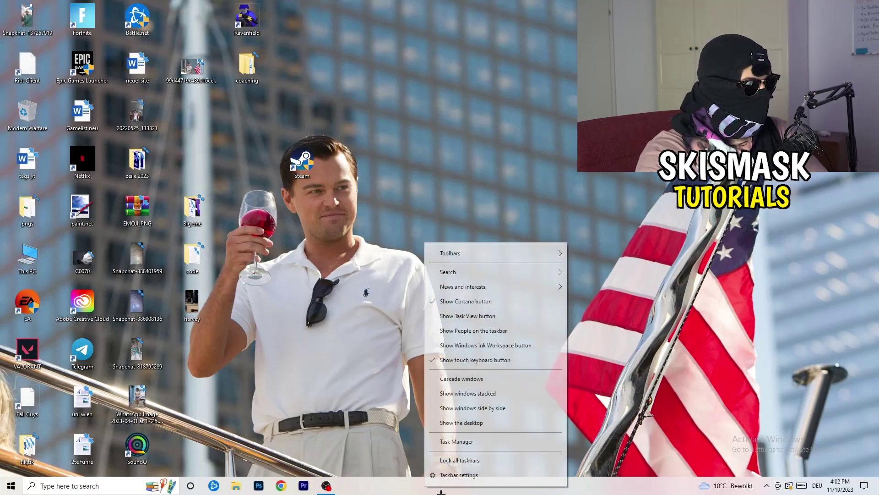
left_click(473, 443)
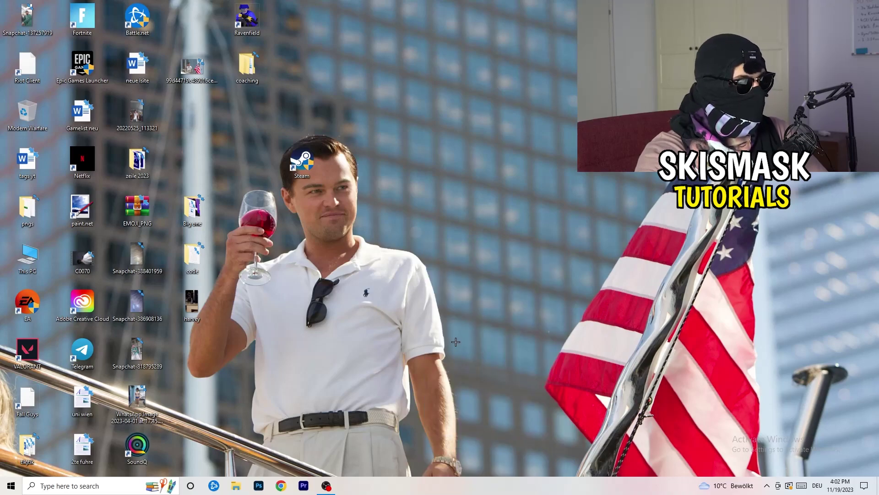
left_click(508, 23)
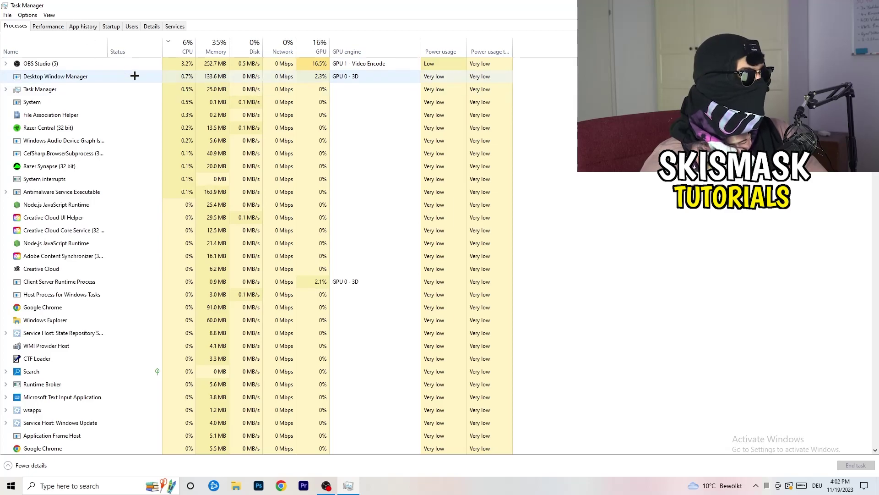
- Sort processes by GPU, inspect OBS Studio without ending it, then sort by CPU
left_click(316, 46)
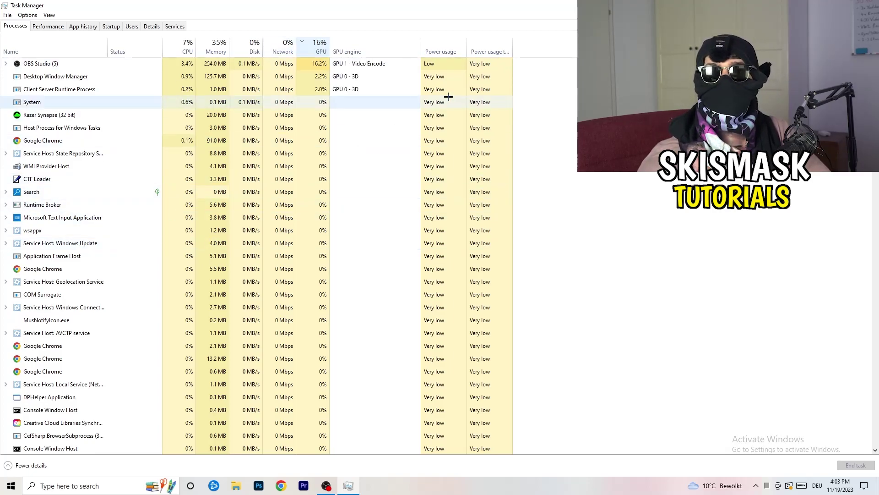
right_click(319, 67)
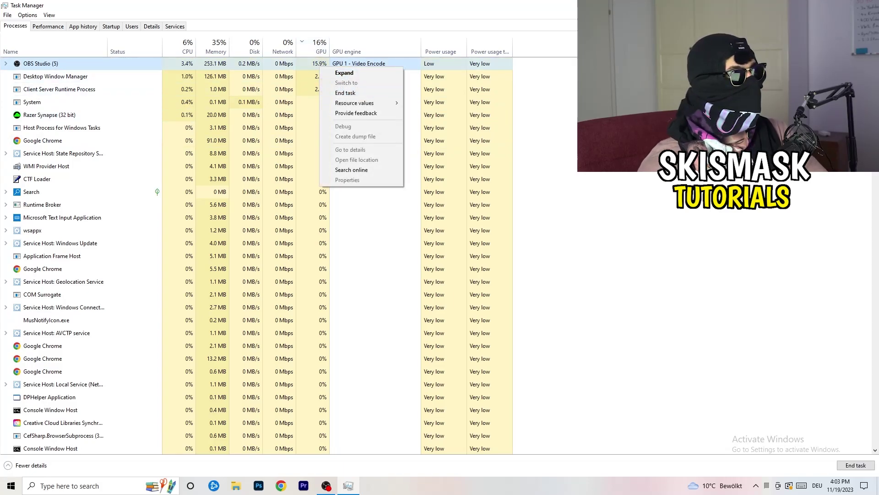
key("Escape")
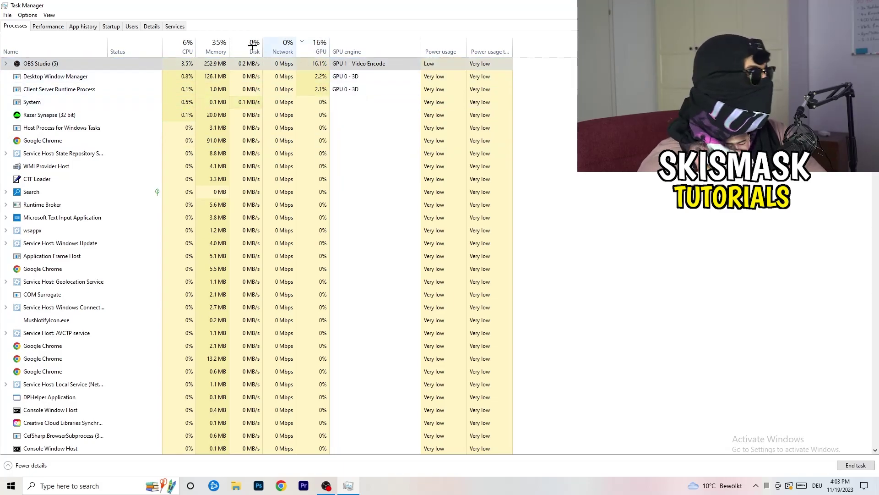
left_click(183, 47)
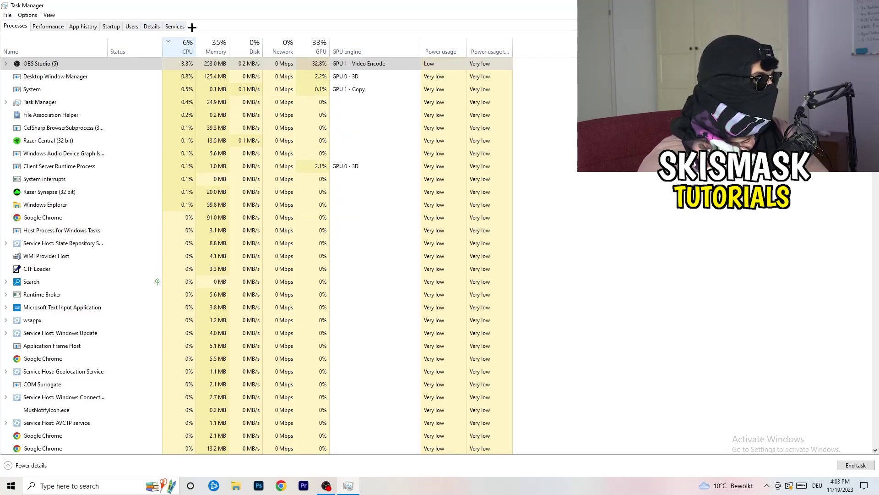
- Check the Creative Cloud UI Helper's priority in Details, then view the Startup apps list
left_click(152, 26)
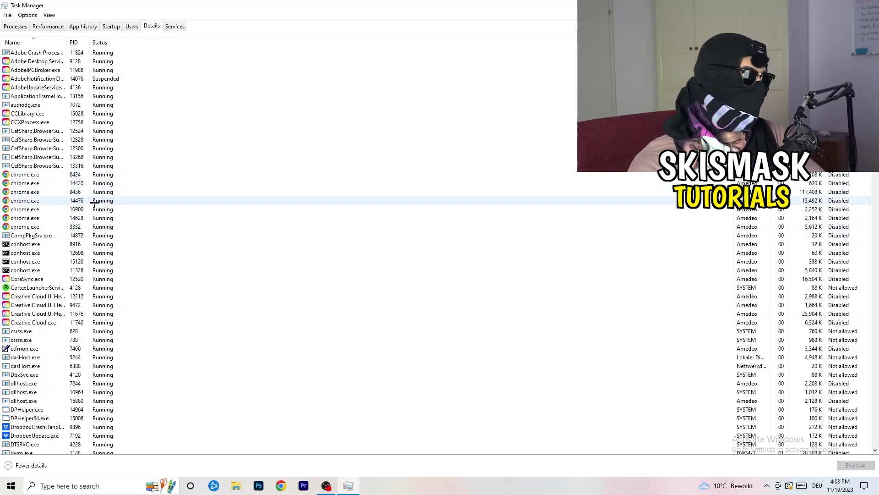
scroll(46, 243, "down", 3)
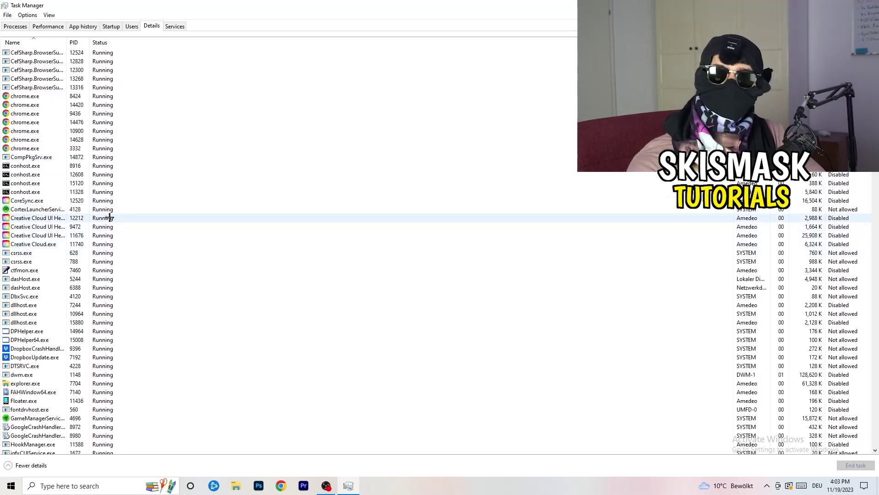
left_click(36, 235)
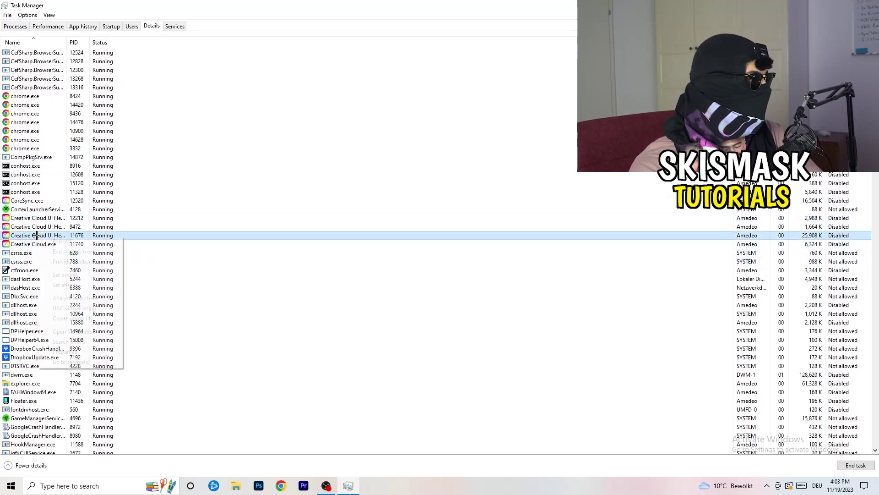
right_click(37, 235)
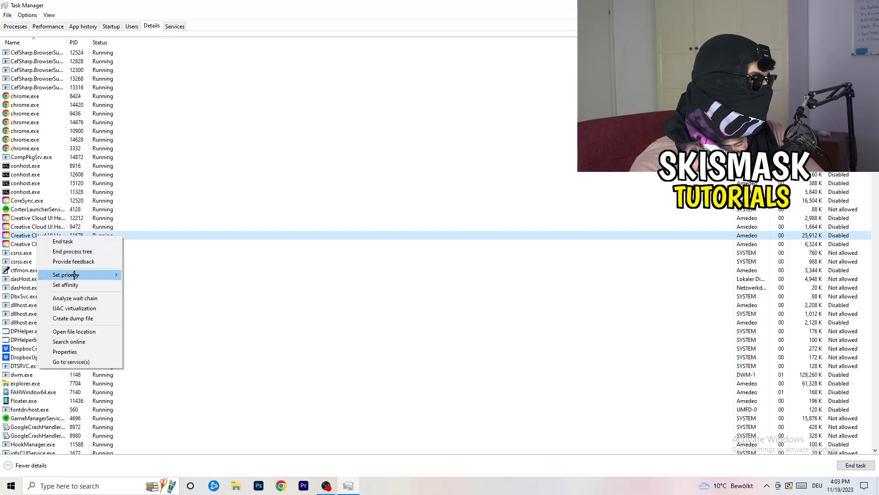
mouse_move(74, 275)
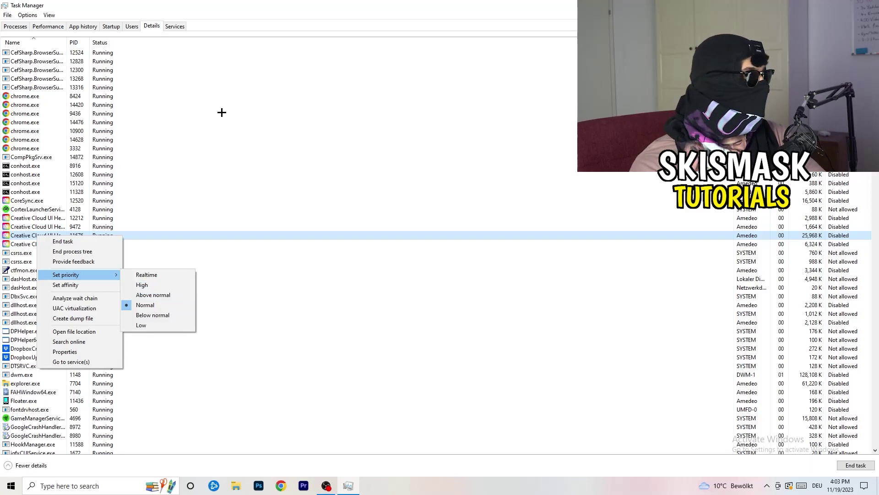
left_click(118, 27)
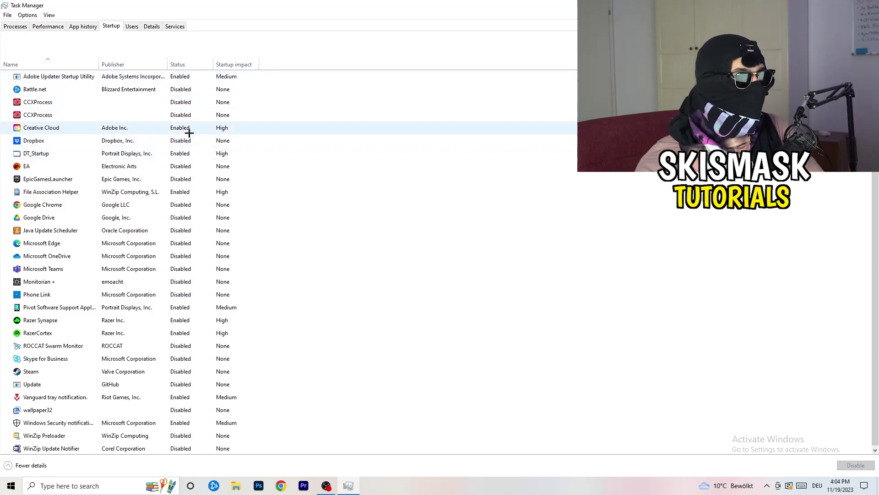
- Leave the DT_Startup entry enabled and close Task Manager
right_click(200, 151)
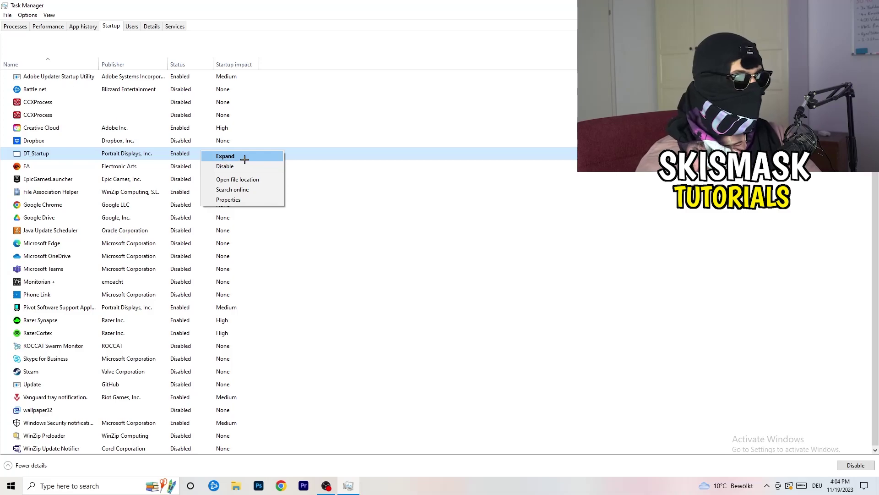
left_click(515, 31)
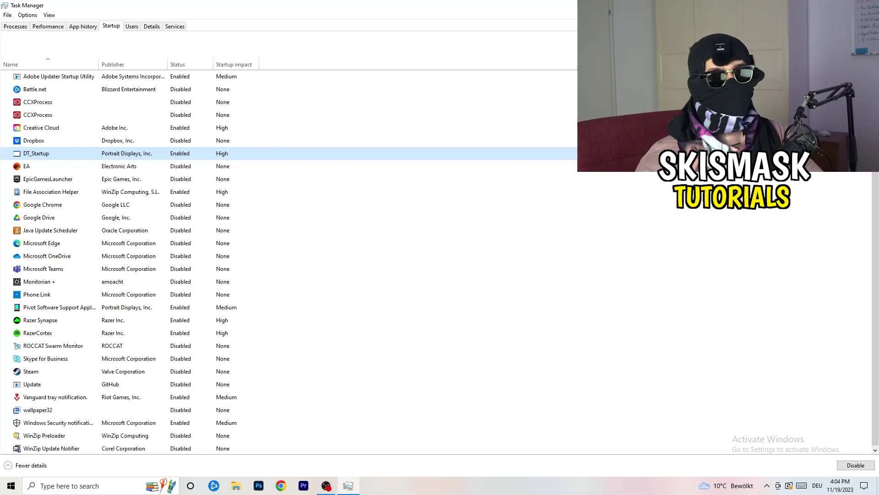
key("alt+F4")
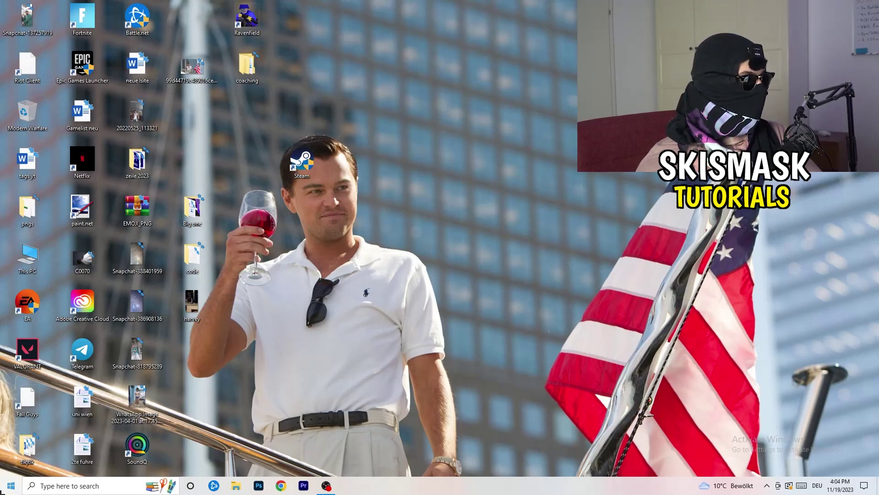
left_click(7, 488)
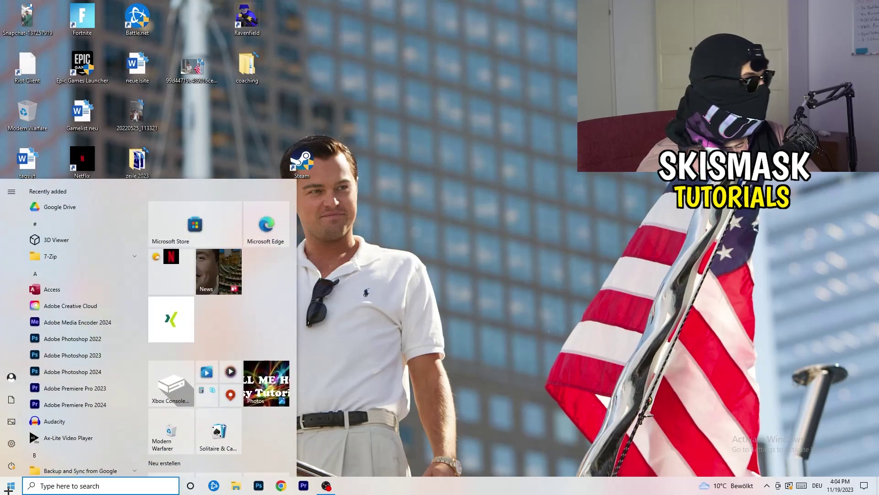
- Open Settings to System > Display, showing the two-monitor arrangement
left_click(9, 447)
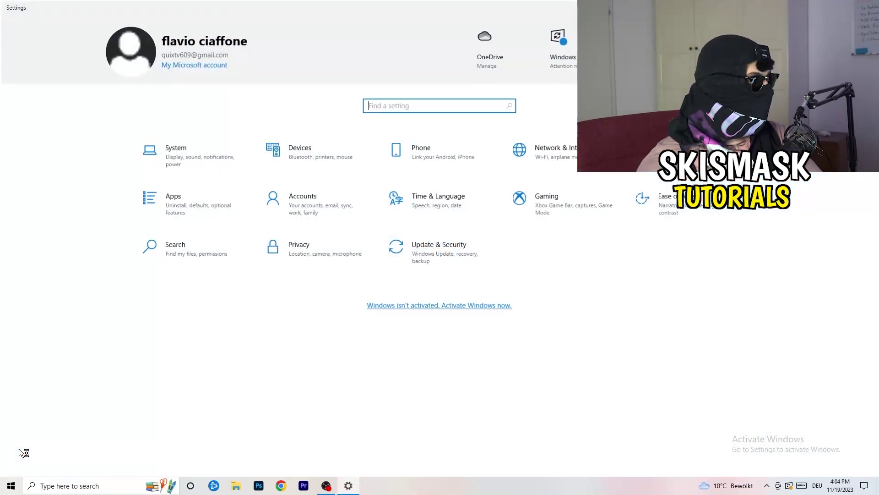
left_click(207, 148)
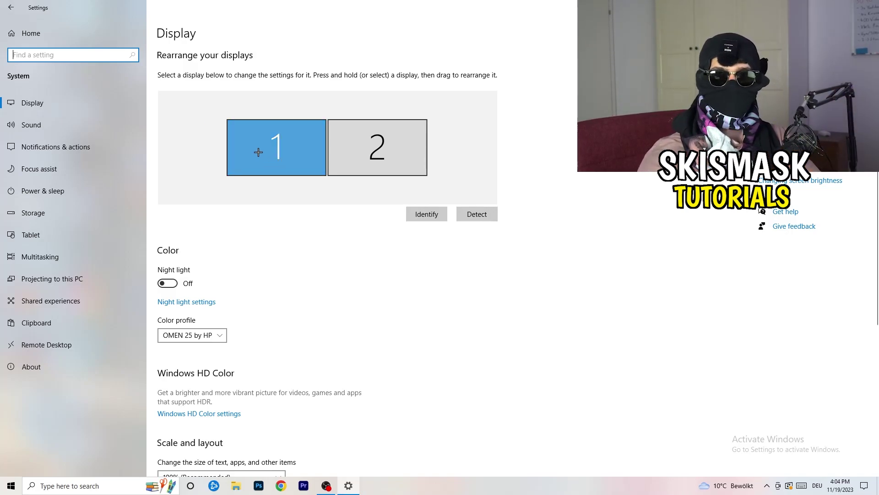
scroll(321, 165, "down", 5)
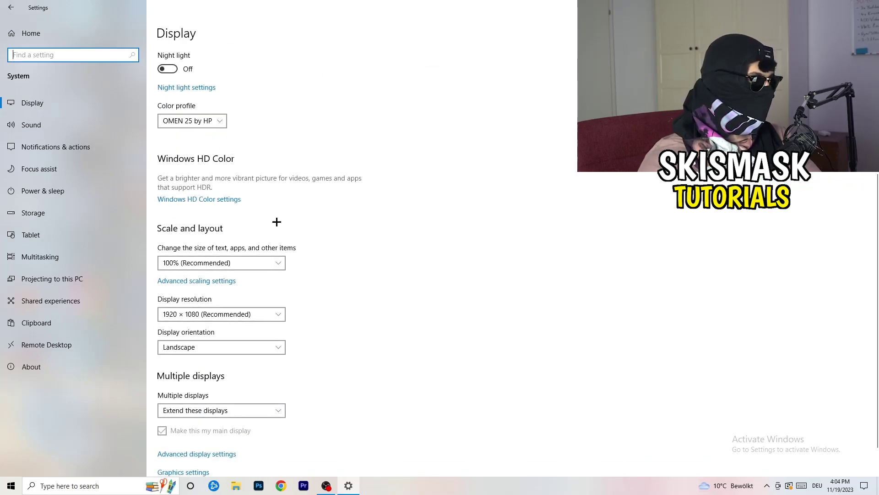
left_click(252, 263)
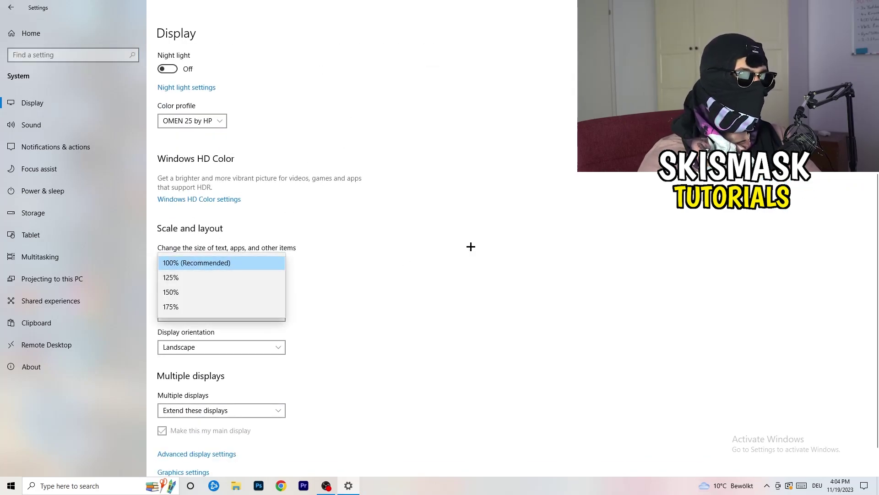
left_click(447, 242)
scroll(374, 252, "down", 1)
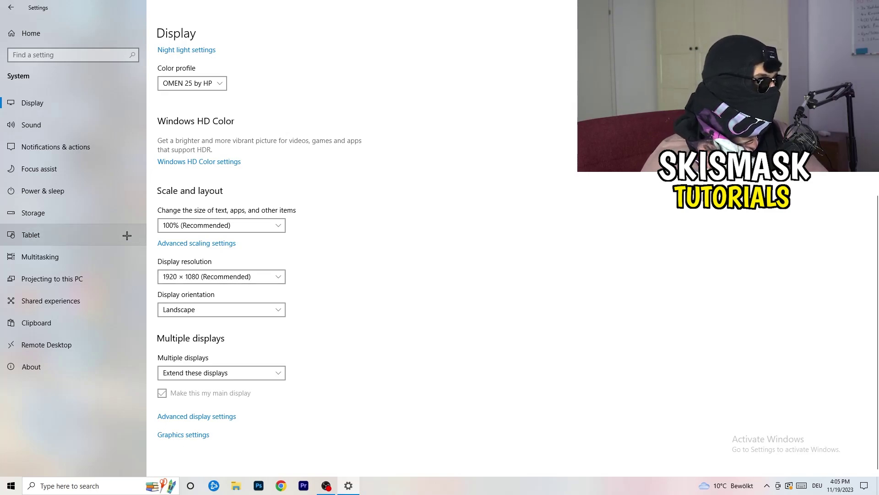
left_click(68, 194)
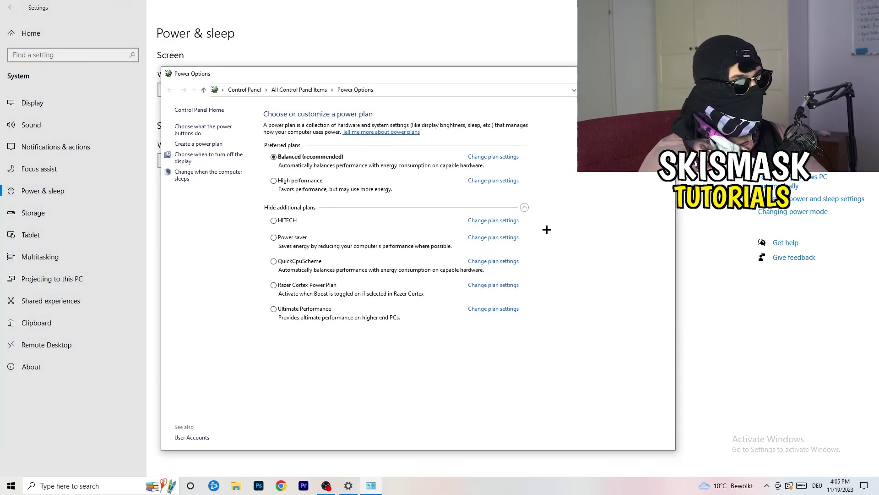
- Review the additional power plans, keep Balanced selected, and close Power Options
left_click(524, 208)
left_click(525, 207)
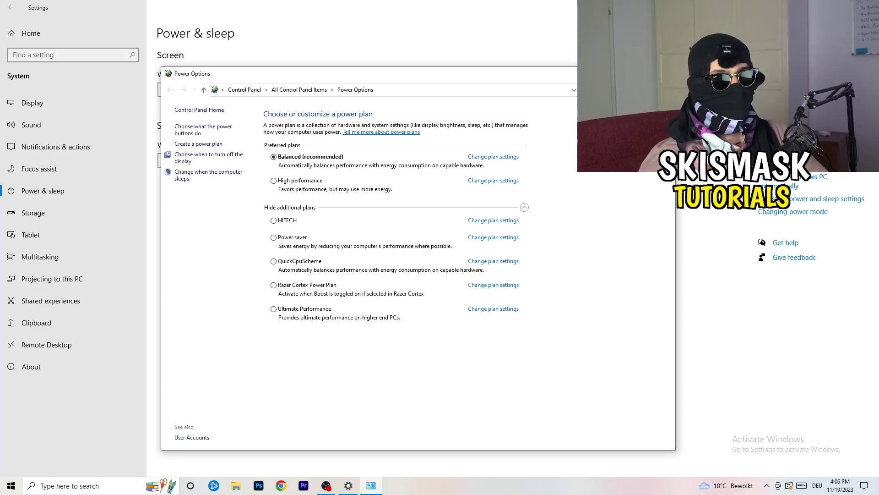
key("alt+F4")
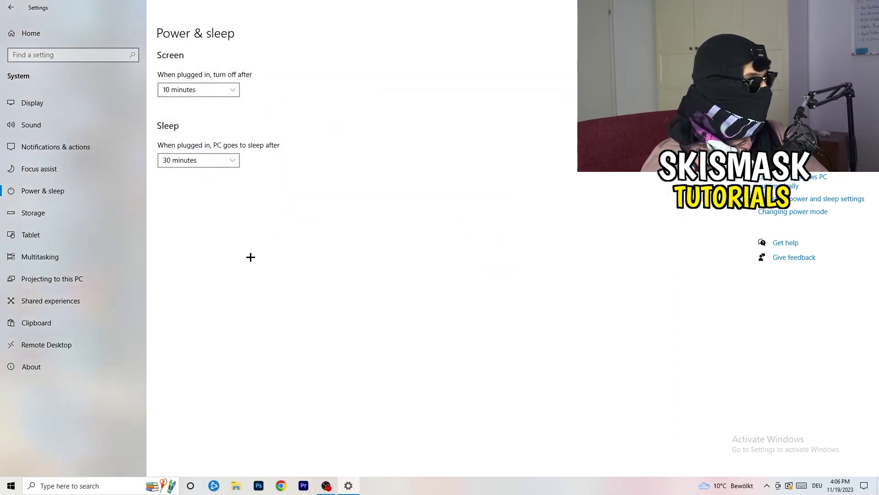
left_click(61, 215)
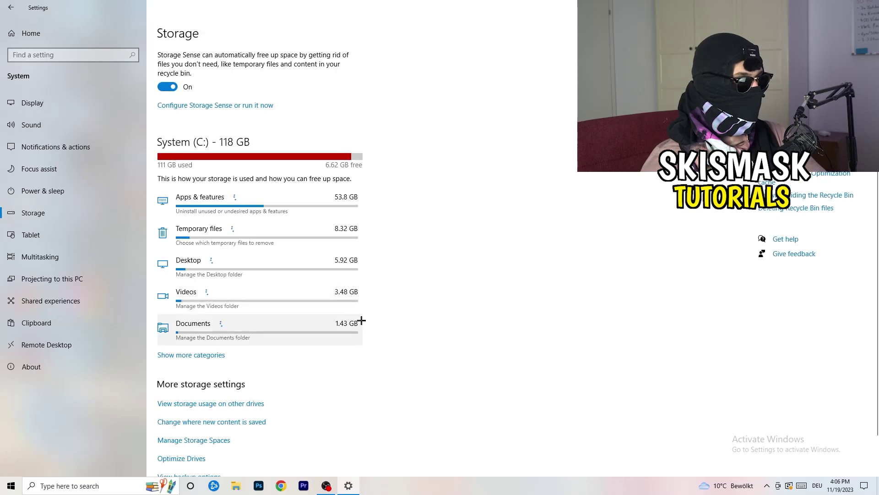
- Open the 'Configure Storage Sense or run it now' page
left_click(220, 108)
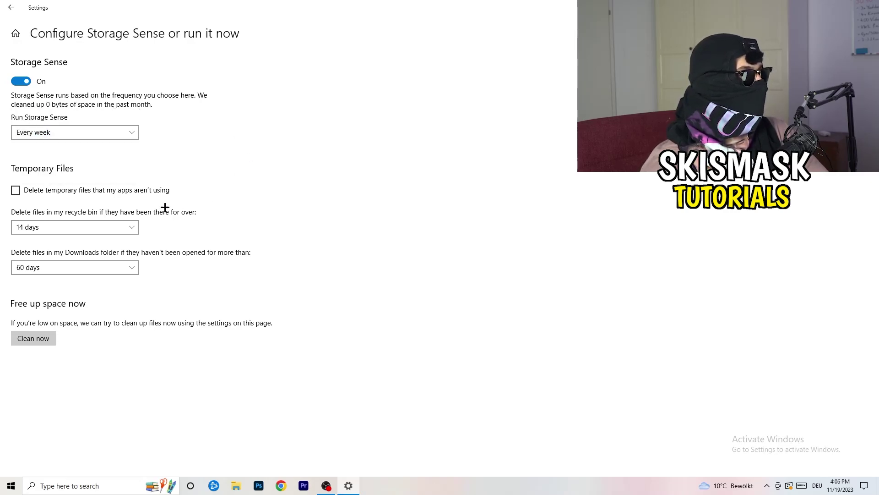
- Enable deleting unused temporary files and keep recycle bin cleanup at 14 days
left_click(52, 191)
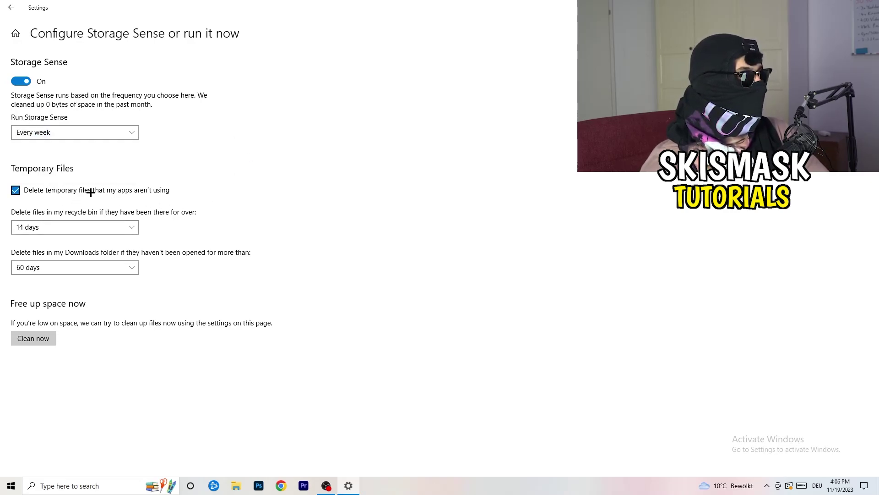
left_click(66, 228)
left_click(303, 181)
left_click(128, 227)
left_click(389, 164)
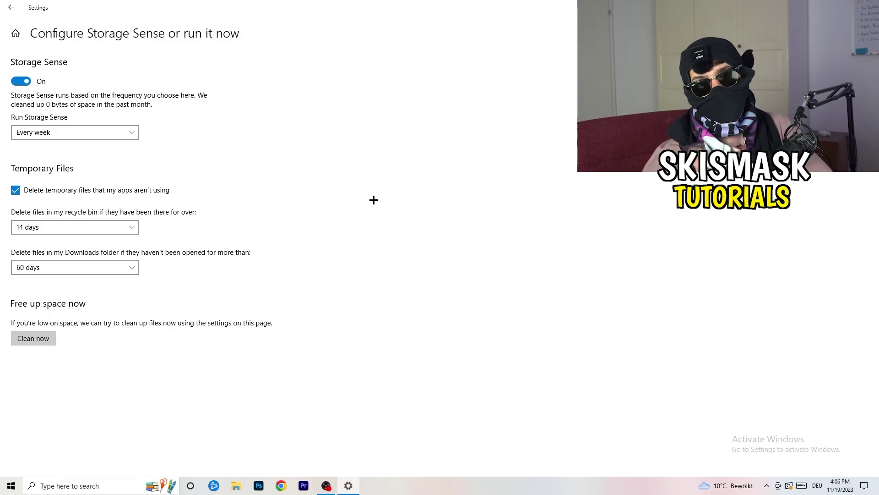
- Keep Downloads cleanup at 60 days and return to the Storage overview
left_click(81, 269)
left_click(80, 269)
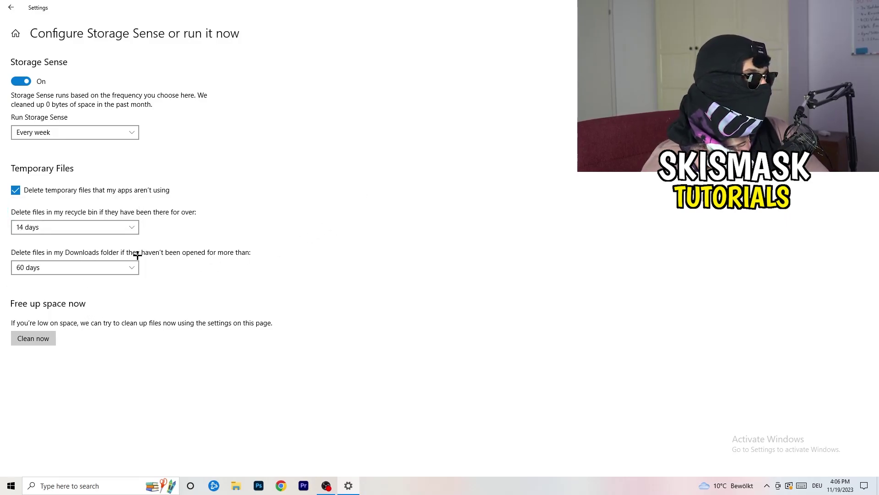
left_click(89, 274)
left_click(430, 224)
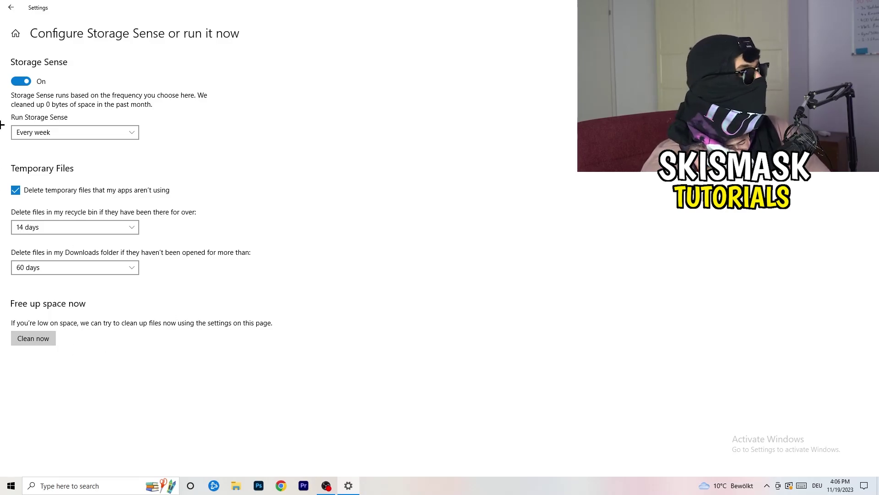
left_click(11, 8)
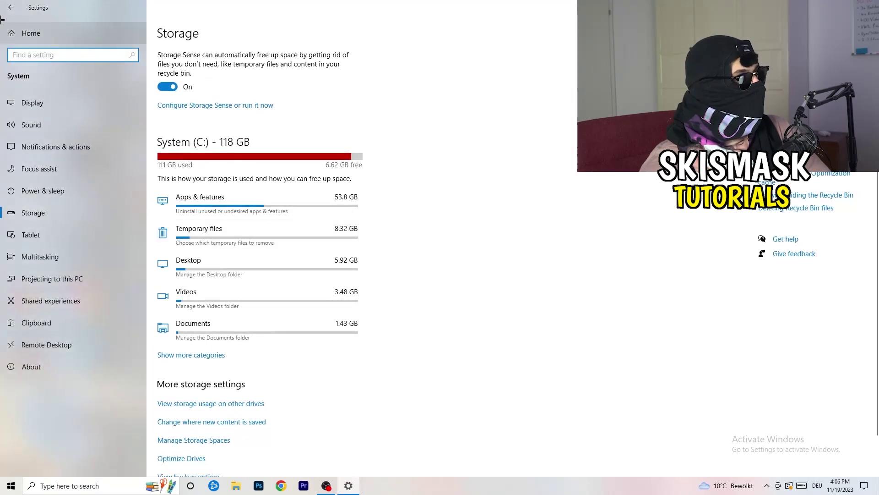
- Go back to the Settings home page and review Windows Update under Update & Security
left_click(11, 7)
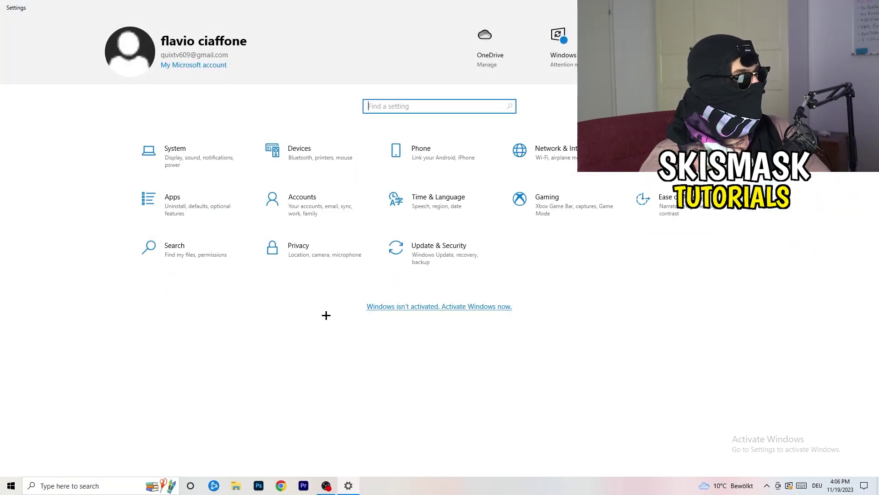
left_click(433, 258)
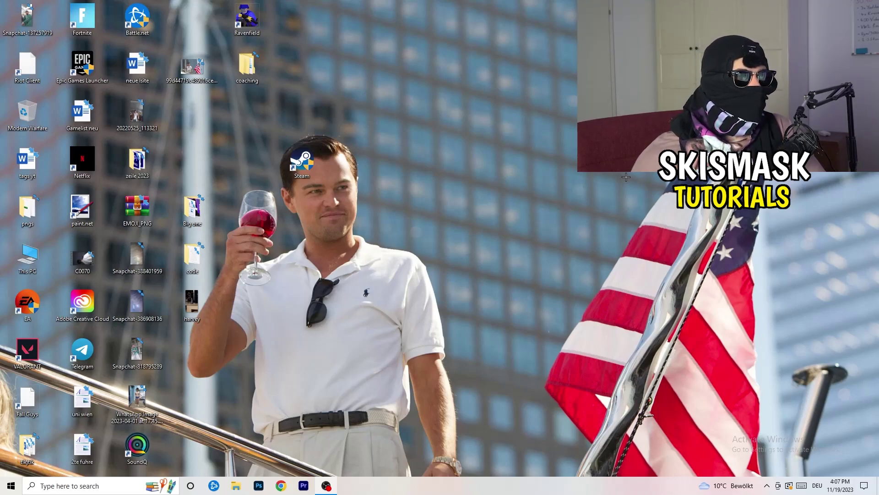
- Launch the NVIDIA Control Panel from the desktop context menu and go to 'Adjust image settings with preview'
right_click(533, 193)
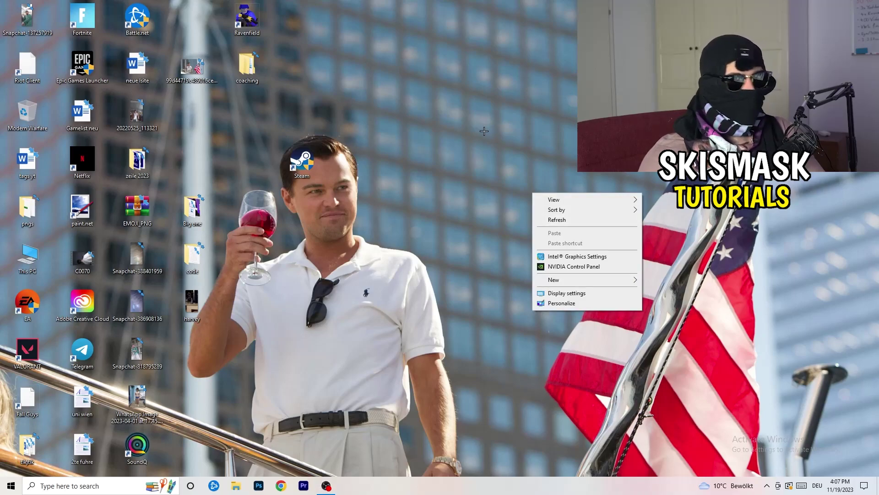
left_click(586, 267)
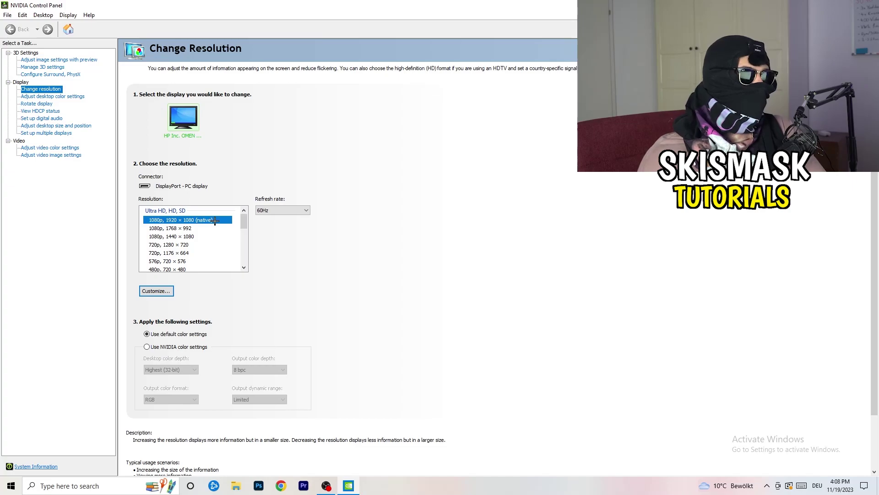
left_click(48, 61)
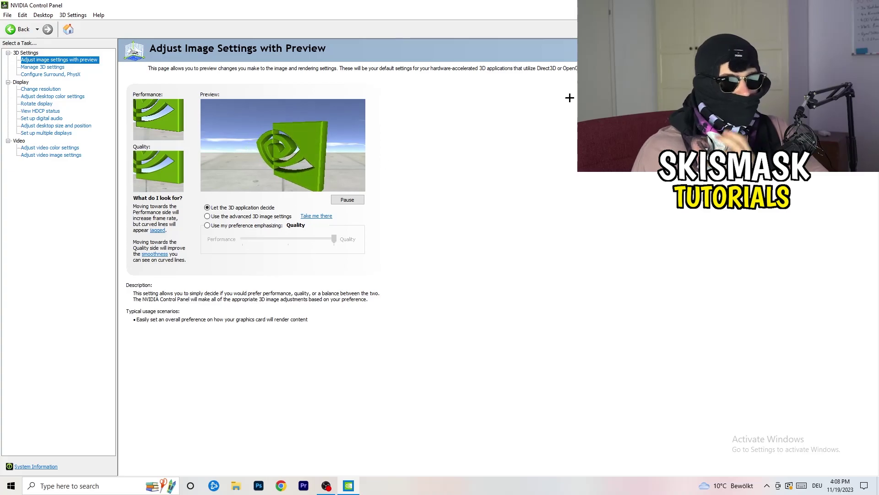
- Close the NVIDIA Control Panel, leaving image settings on 'Let the 3D application decide'
key("alt+F4")
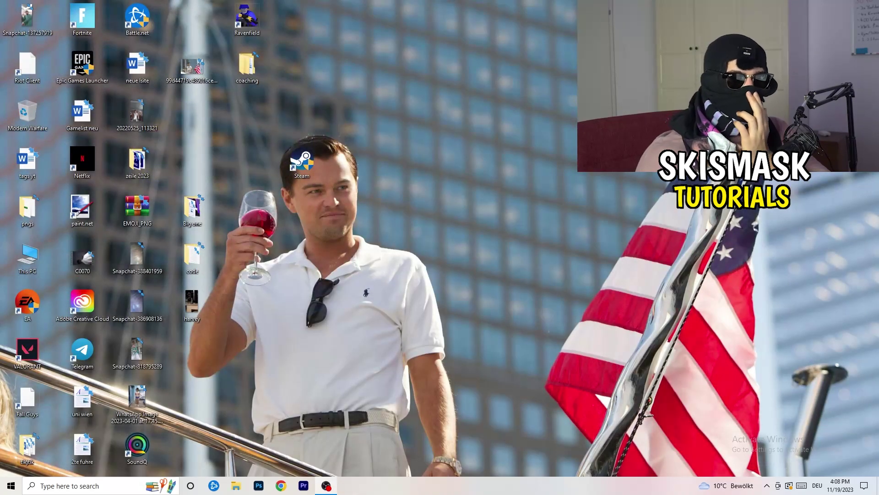